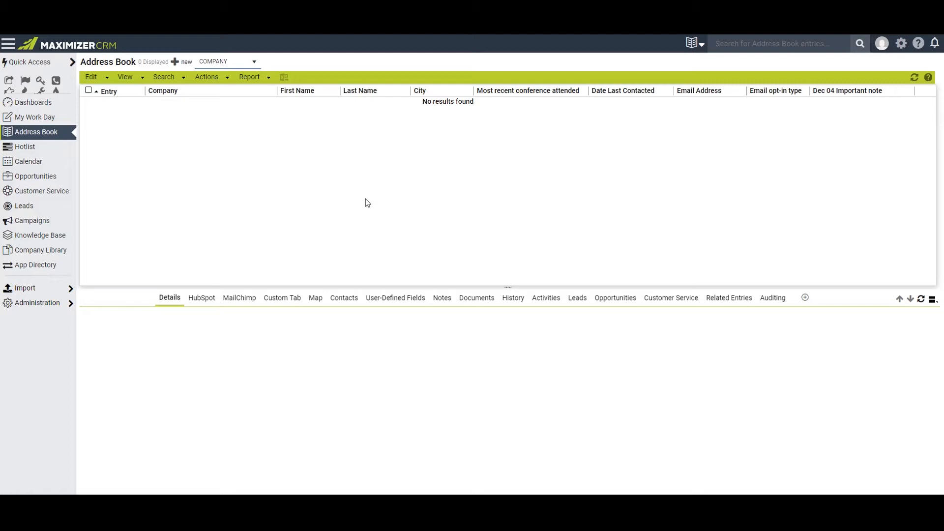
- Create and save a company entry named Ajax Chemicals with its main phone number, e-mail and street address in Vancouver, BC
{"action": "left_click", "coordinate": [233, 139]}
{"action": "left_click", "coordinate": [97, 80]}
{"action": "left_click", "coordinate": [176, 63]}
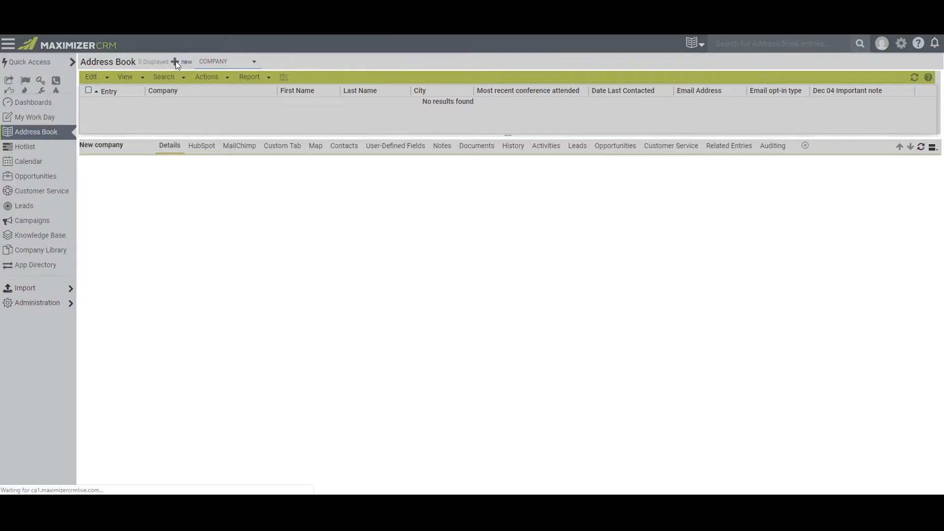
{"action": "left_click", "coordinate": [186, 197]}
{"action": "type", "text": "Ajax Chemicals"}
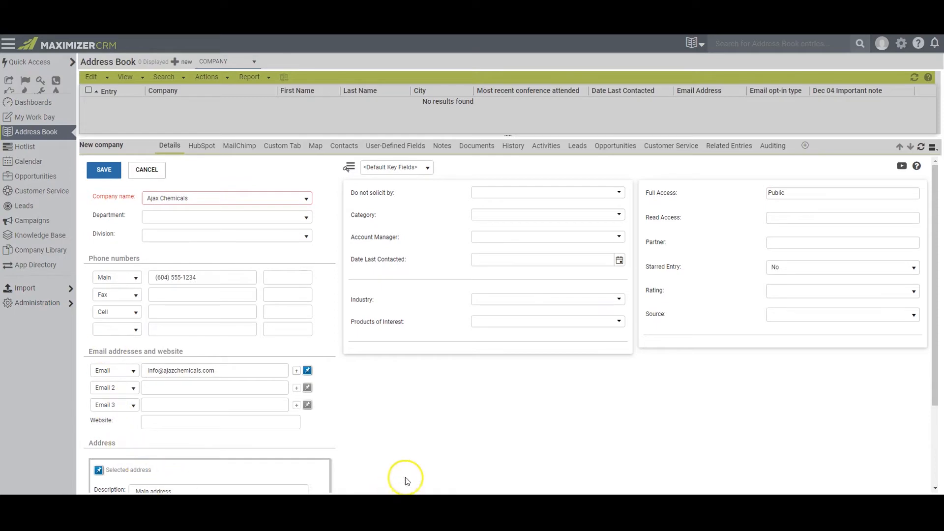
{"action": "scroll", "coordinate": [421, 457], "scroll_direction": "down", "scroll_amount": 3}
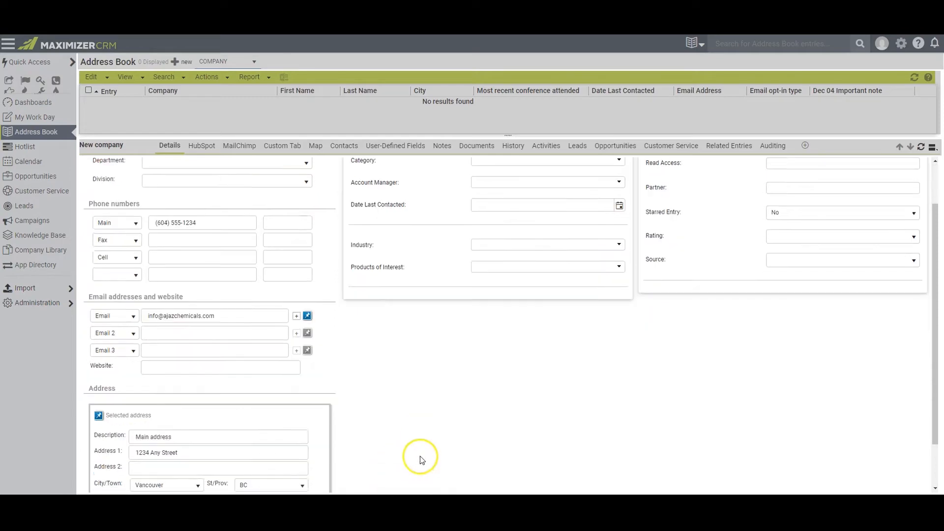
{"action": "scroll", "coordinate": [422, 449], "scroll_direction": "up", "scroll_amount": 3}
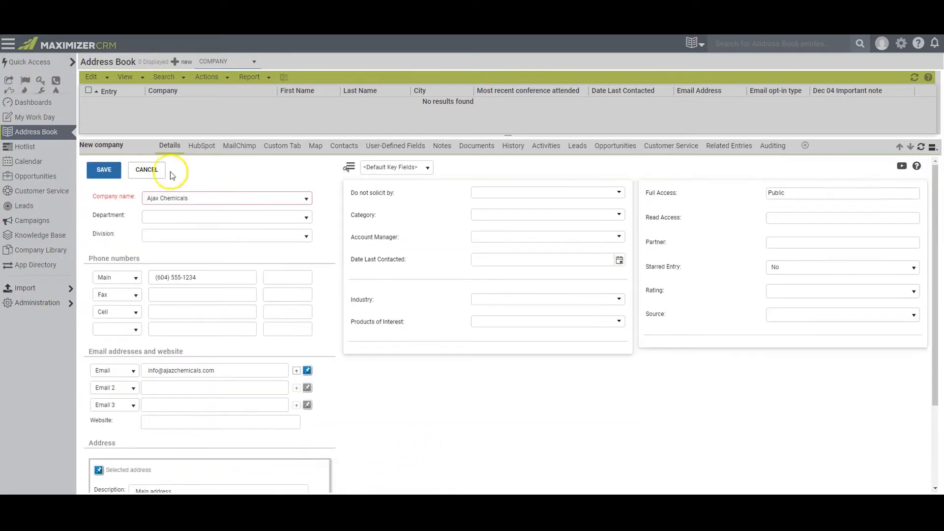
{"action": "left_click", "coordinate": [100, 172]}
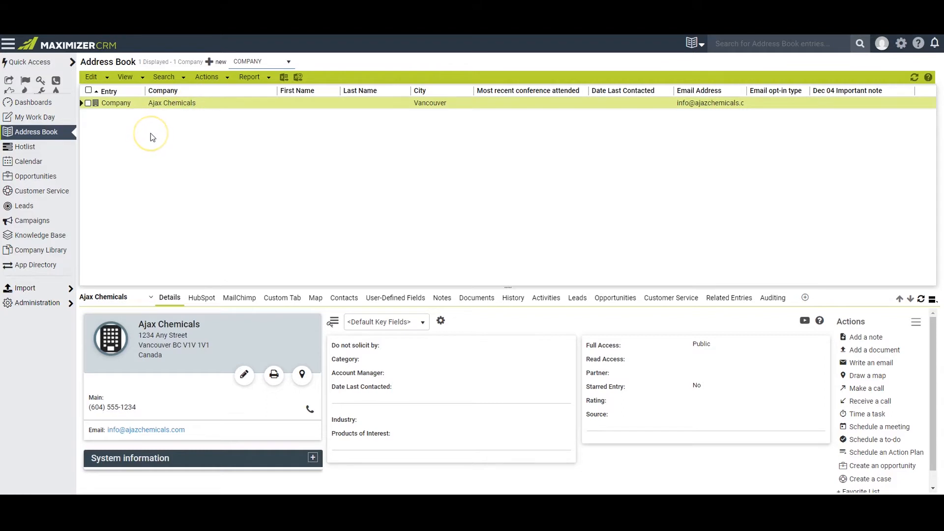
- Add and save a contact for Ajax Chemicals with the contact's first and last name, cell number and e-mail
{"action": "left_click", "coordinate": [92, 77]}
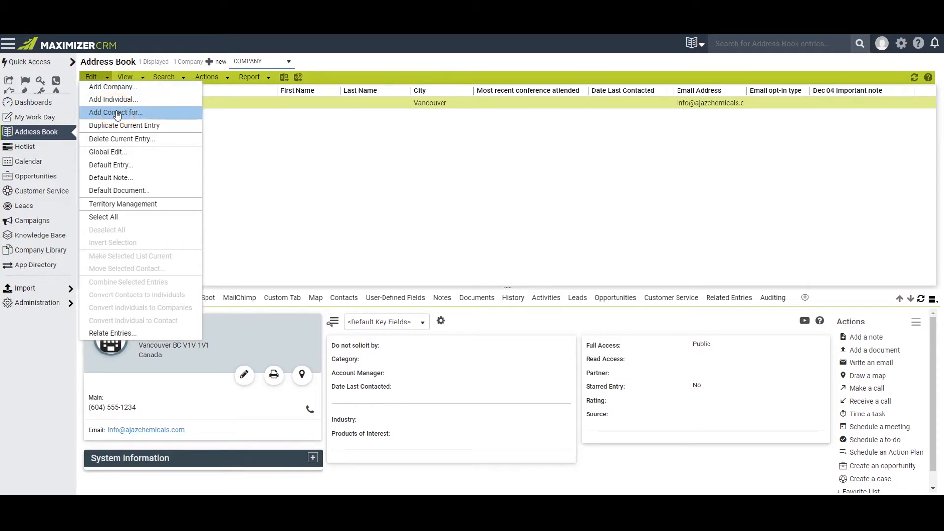
{"action": "left_click", "coordinate": [117, 113]}
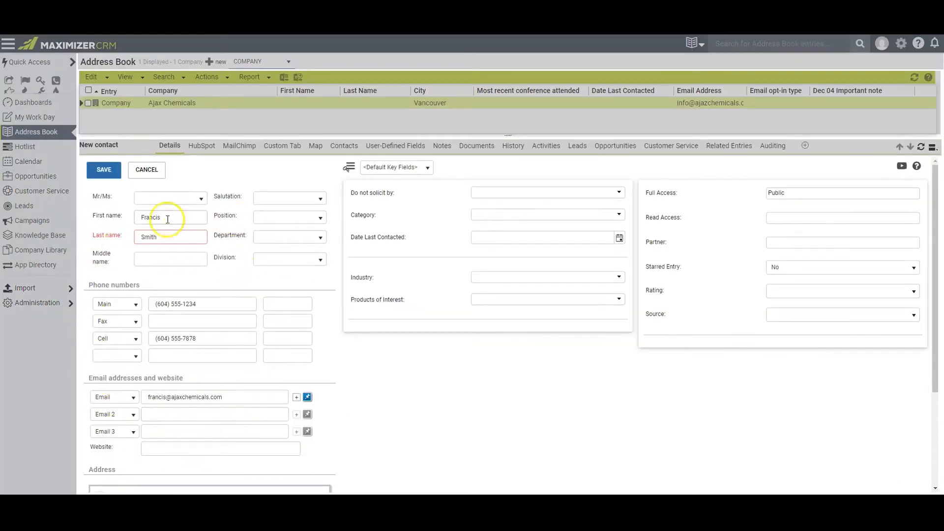
{"action": "left_click", "coordinate": [104, 172]}
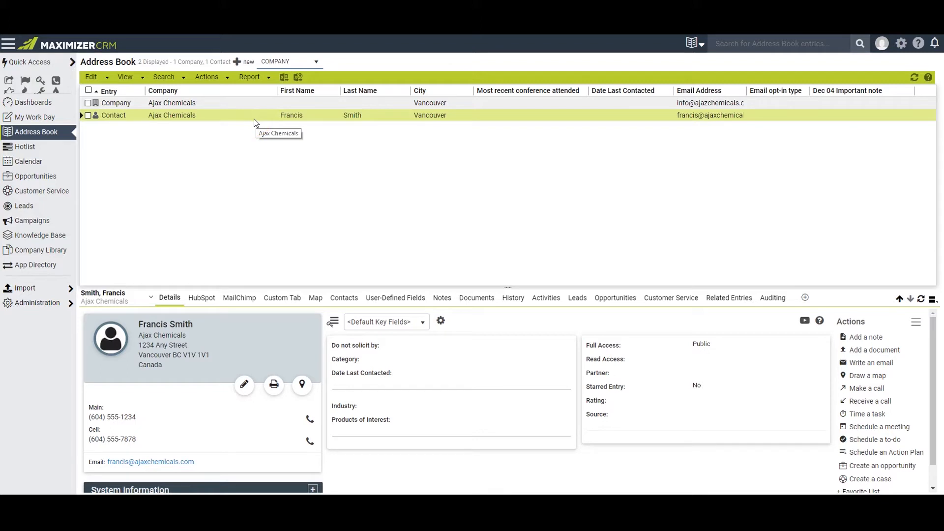
{"action": "left_click", "coordinate": [91, 77]}
{"action": "mouse_move", "coordinate": [190, 84]}
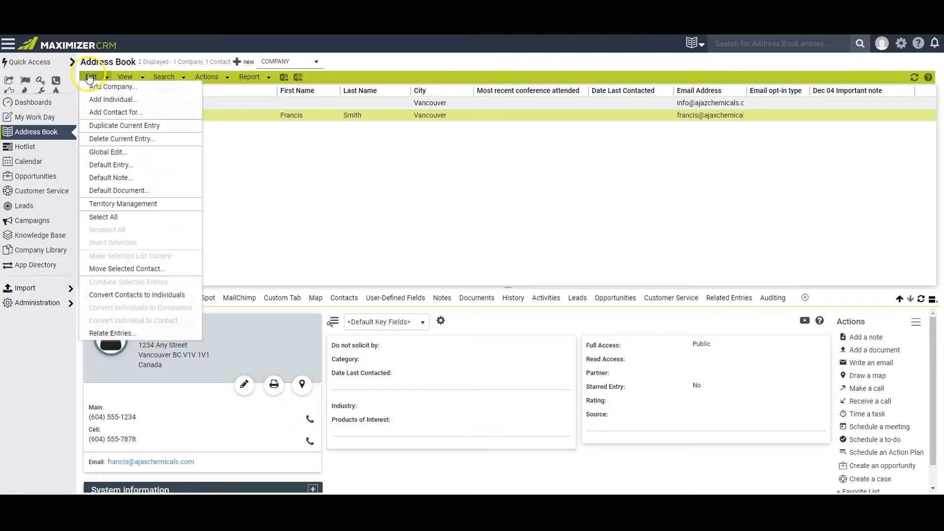
{"action": "left_click", "coordinate": [251, 77]}
{"action": "left_click", "coordinate": [239, 194]}
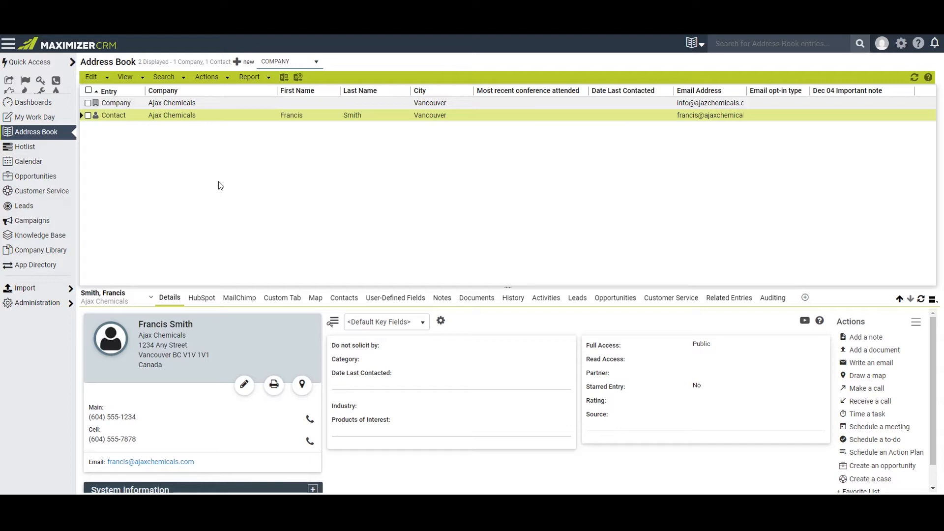
{"action": "left_click", "coordinate": [396, 215]}
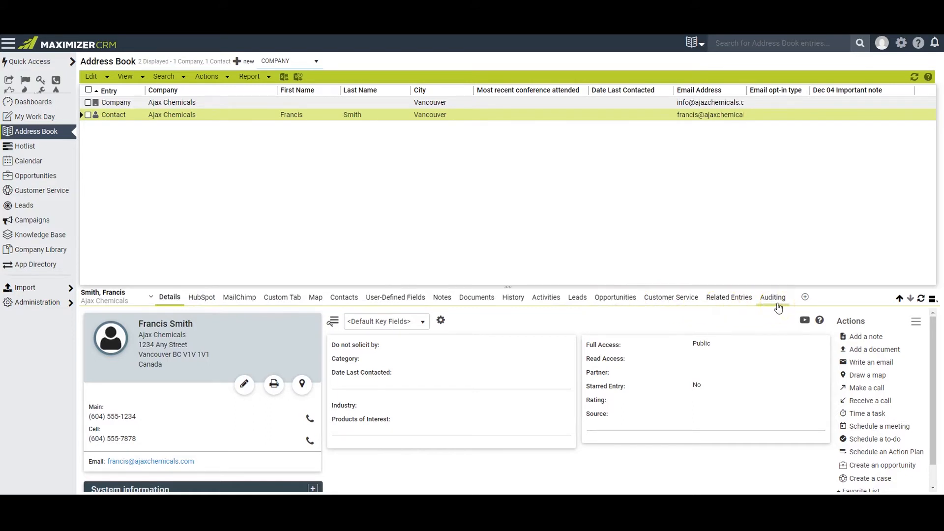
- Turn off the HubSpot, MailChimp, Custom Tab, Map and Contacts tabs in the tab customization, and discard the changes
{"action": "left_click", "coordinate": [806, 298]}
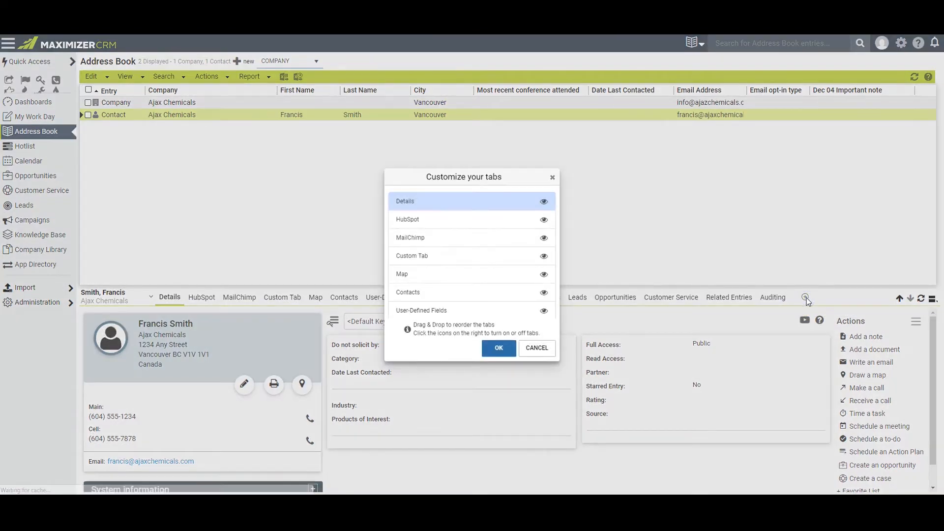
{"action": "left_click", "coordinate": [544, 219]}
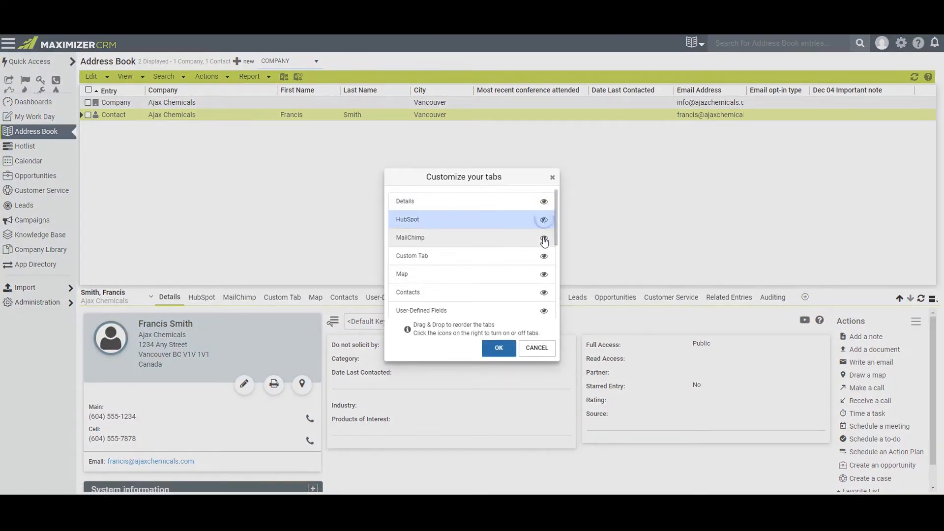
{"action": "left_click", "coordinate": [544, 238]}
{"action": "left_click", "coordinate": [544, 257]}
{"action": "left_click", "coordinate": [544, 275]}
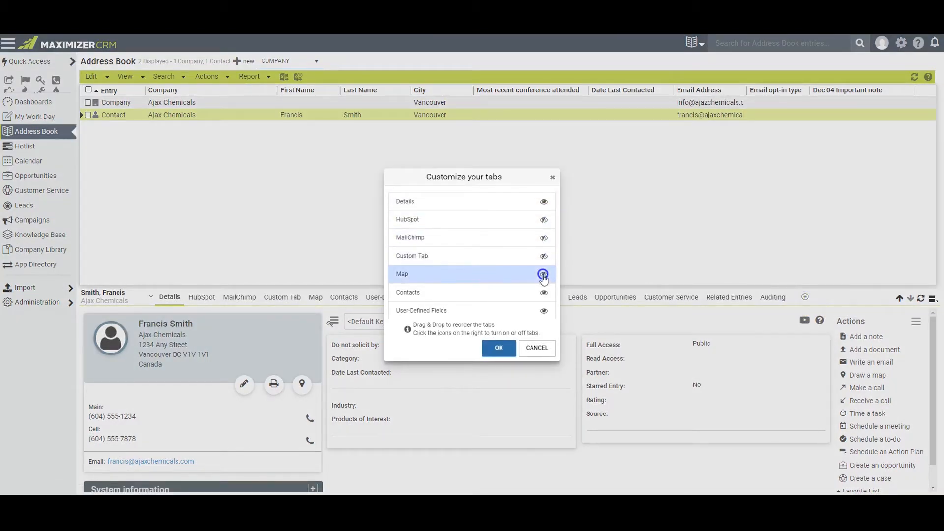
{"action": "left_click", "coordinate": [544, 293]}
{"action": "left_click", "coordinate": [499, 348]}
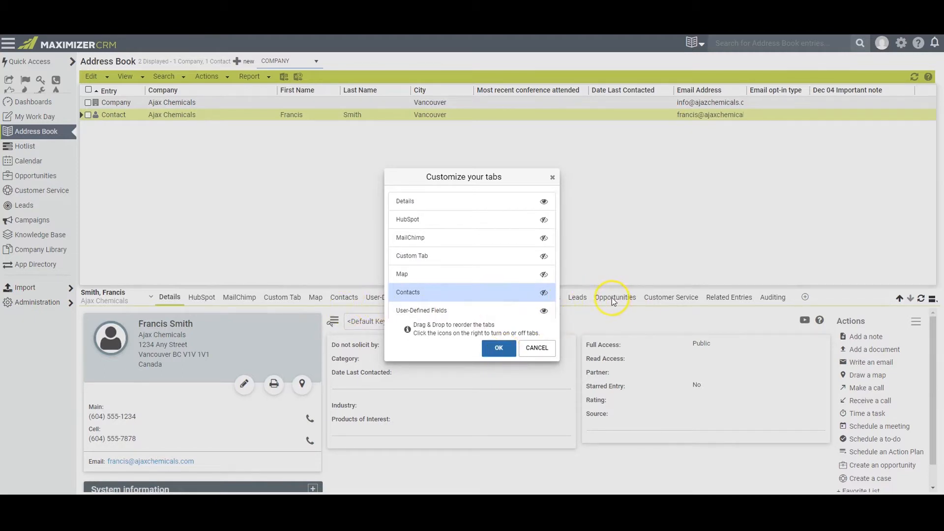
{"action": "left_click", "coordinate": [537, 349]}
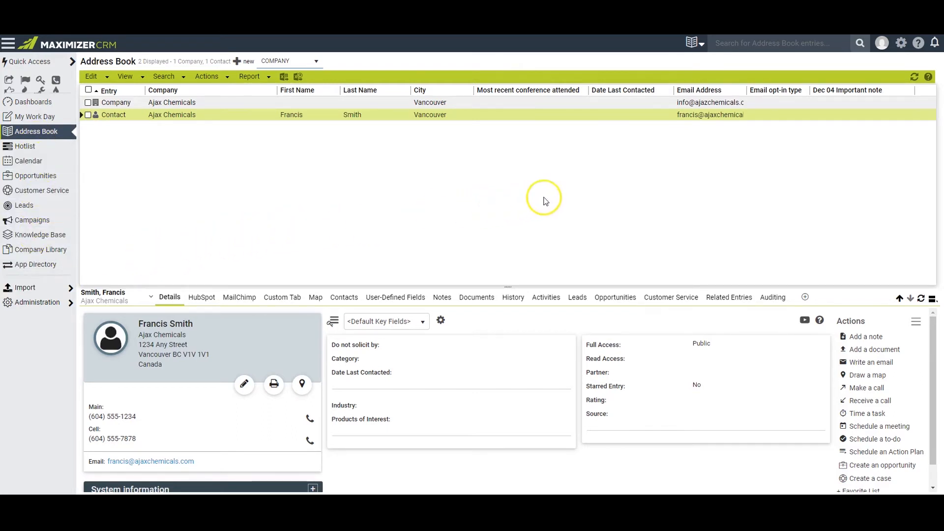
- Turn off My Work Day, Address Book, Hotlist and Calendar in the icon bar customization, and discard the preference changes
{"action": "left_click", "coordinate": [904, 51]}
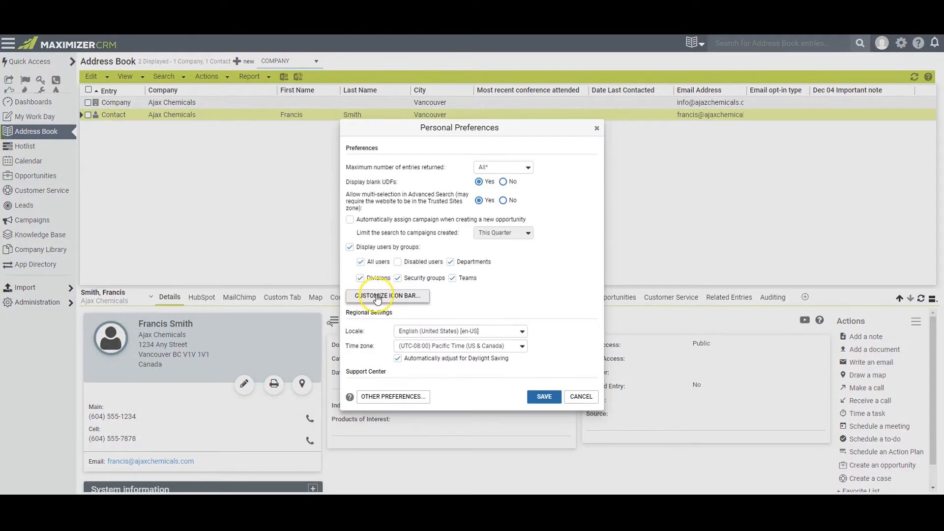
{"action": "left_click", "coordinate": [377, 295]}
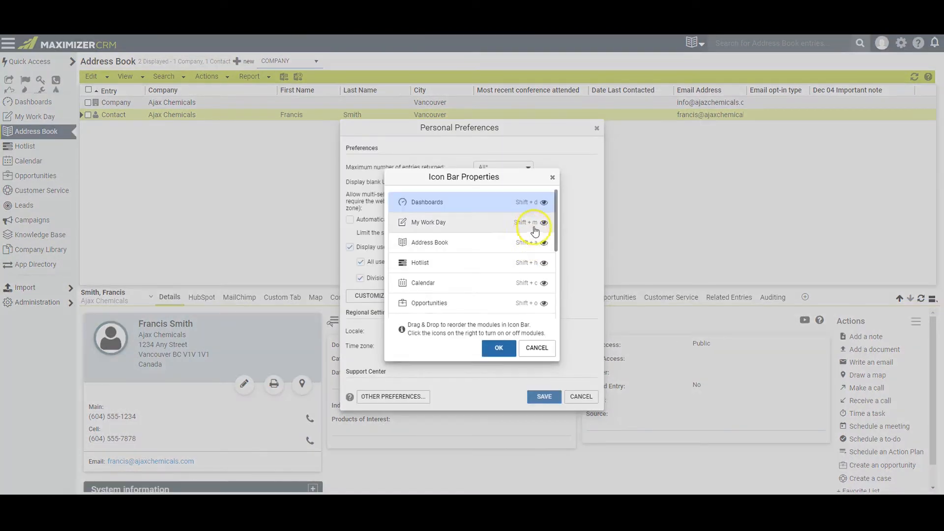
{"action": "left_click", "coordinate": [544, 223]}
{"action": "left_click", "coordinate": [544, 243]}
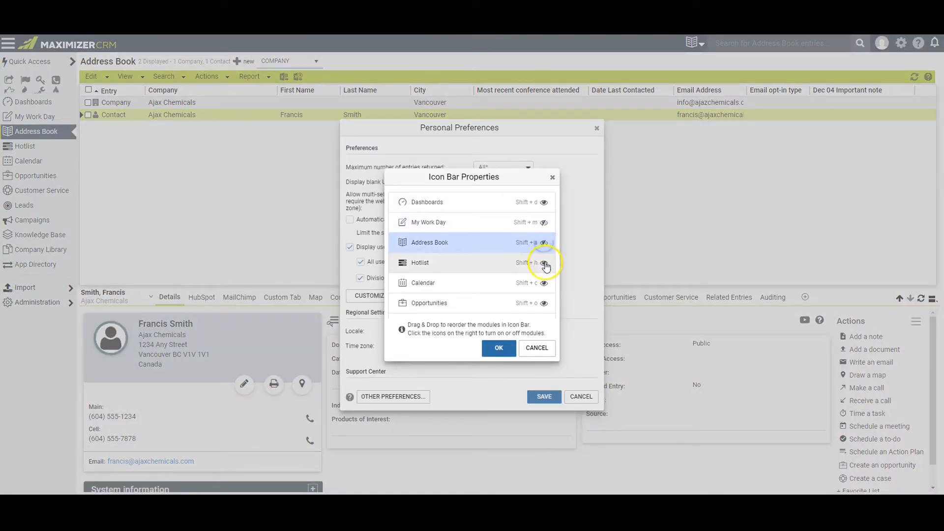
{"action": "left_click", "coordinate": [544, 263]}
{"action": "left_click", "coordinate": [543, 283]}
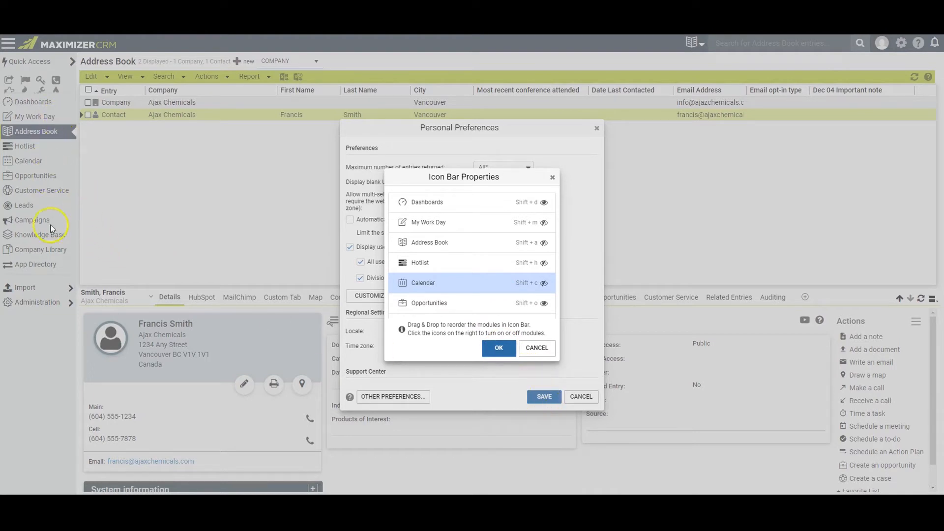
{"action": "left_click", "coordinate": [537, 349]}
{"action": "left_click", "coordinate": [581, 398]}
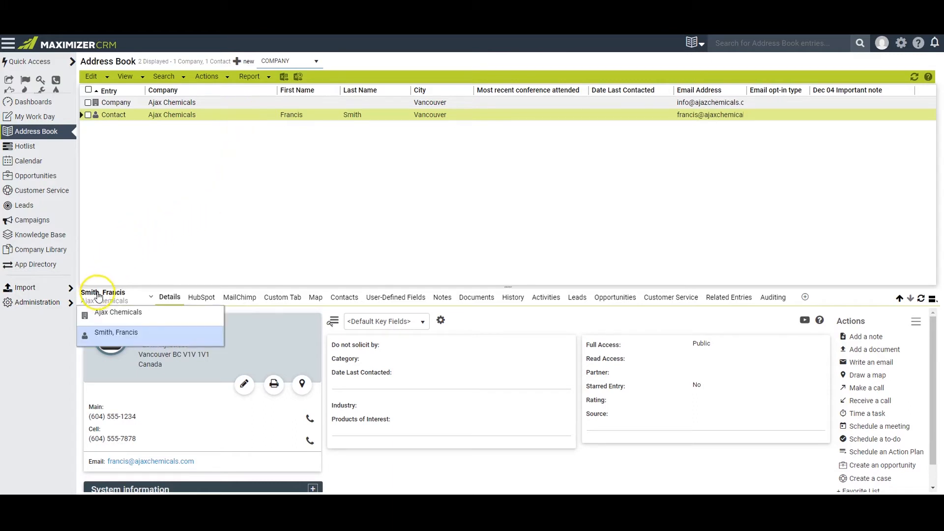
- Browse the available integrations in the App Directory
{"action": "mouse_move", "coordinate": [106, 294]}
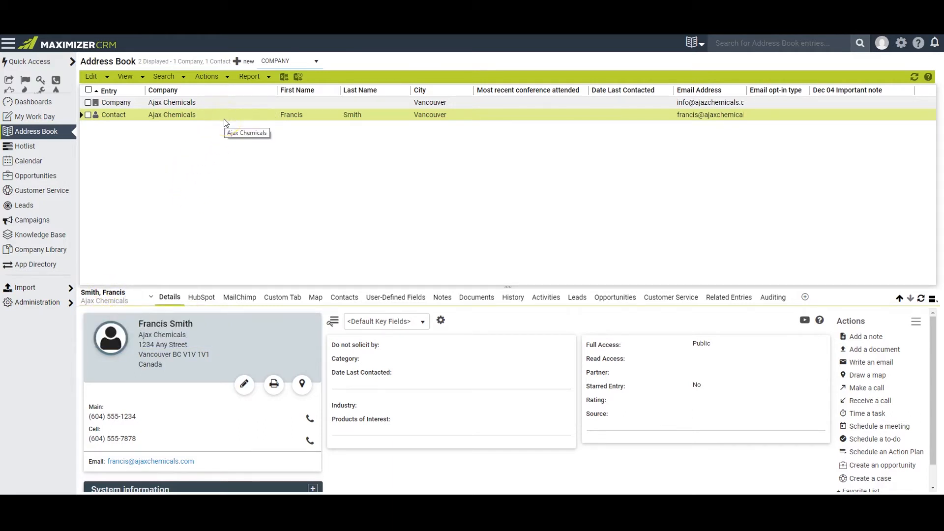
{"action": "left_click", "coordinate": [40, 269]}
{"action": "left_click_drag", "start_coordinate": [927, 118], "coordinate": [924, 80]}
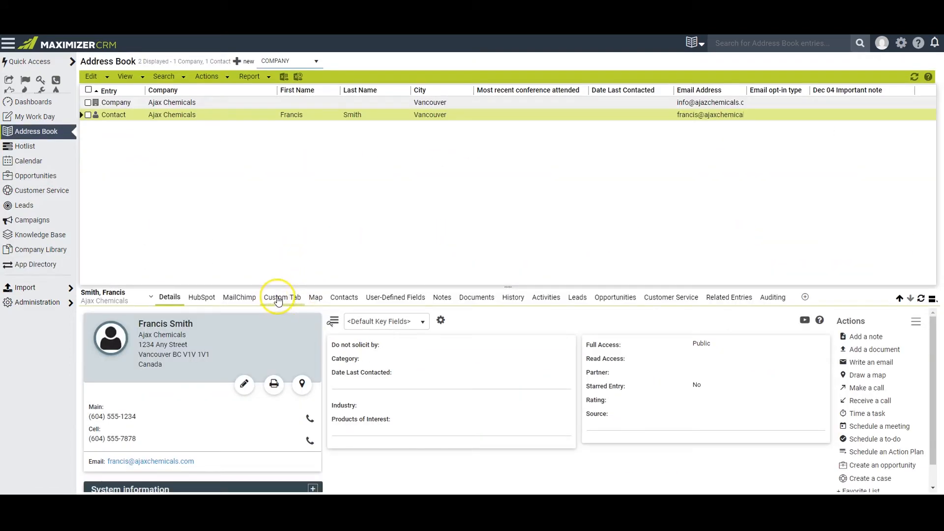
- Review the contact's custom dashboard, related company contacts and user-defined fields in the Address Book
{"action": "left_click", "coordinate": [279, 297]}
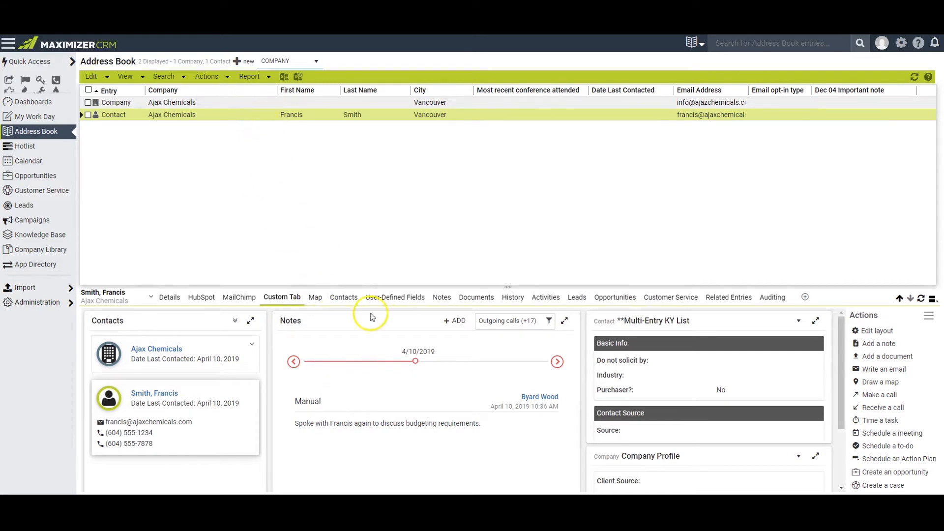
{"action": "left_click", "coordinate": [340, 298]}
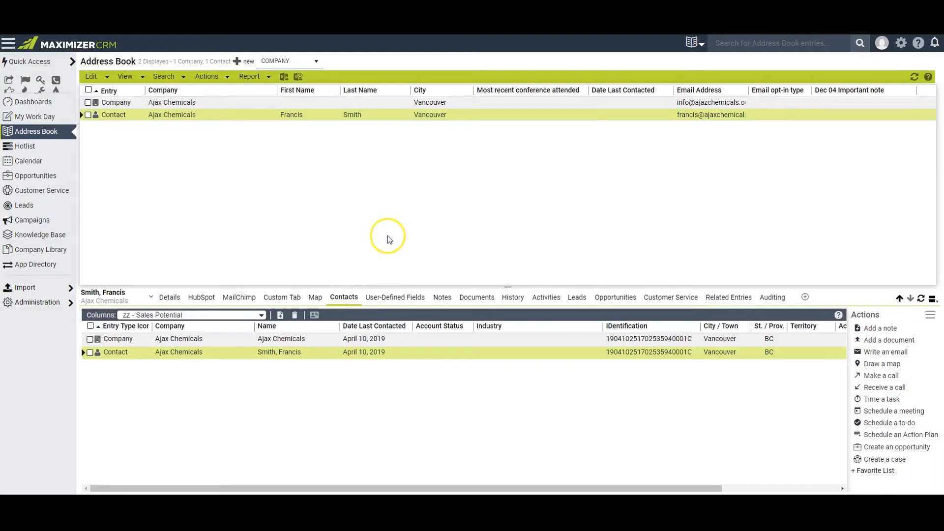
{"action": "left_click", "coordinate": [106, 295]}
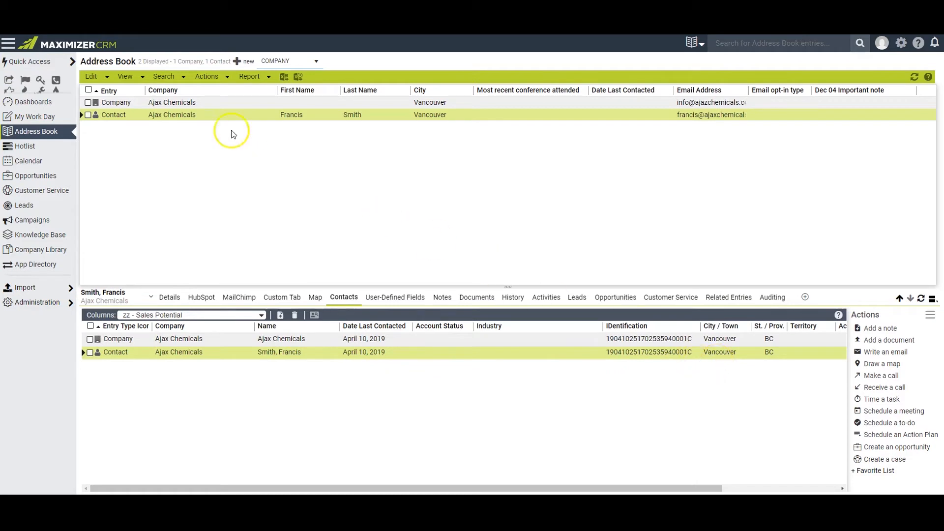
{"action": "left_click", "coordinate": [395, 302]}
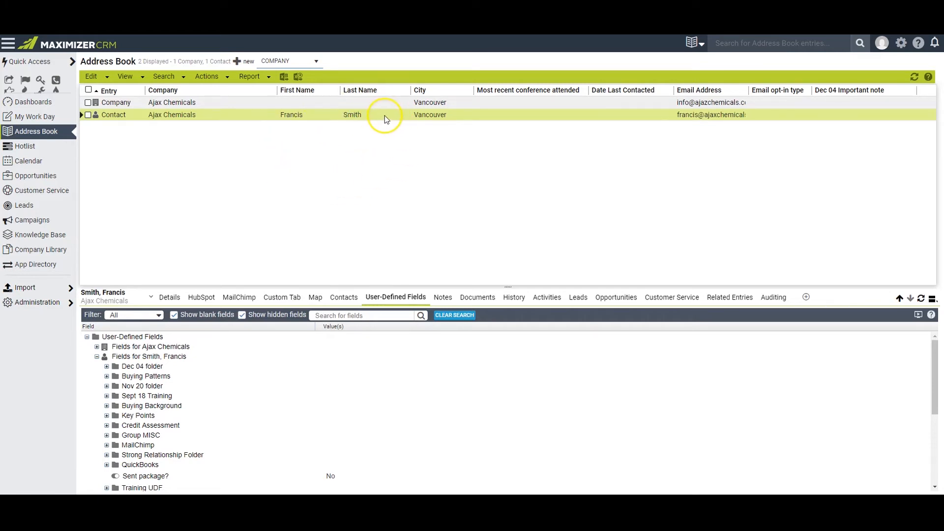
- Add a note to the contact saying the follow up call went very well and to prepare a proposal this week
{"action": "left_click", "coordinate": [443, 298]}
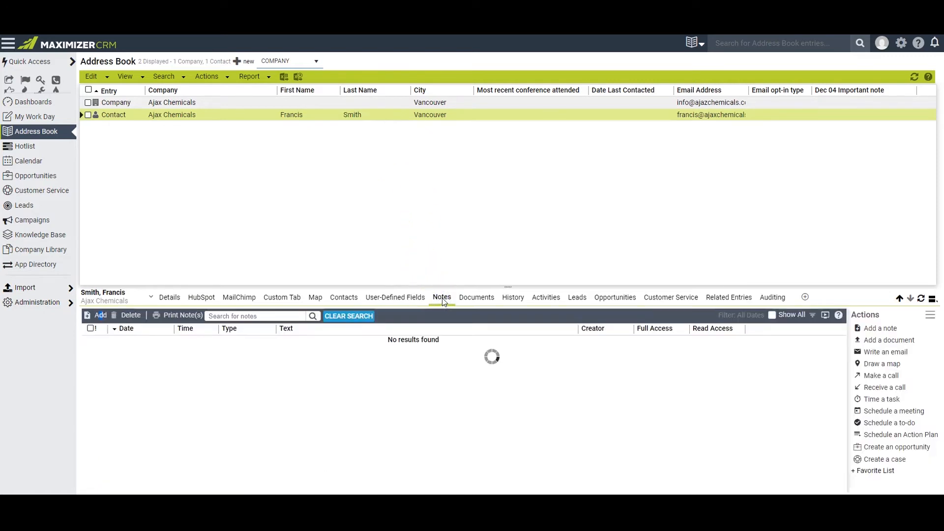
{"action": "left_click", "coordinate": [100, 315]}
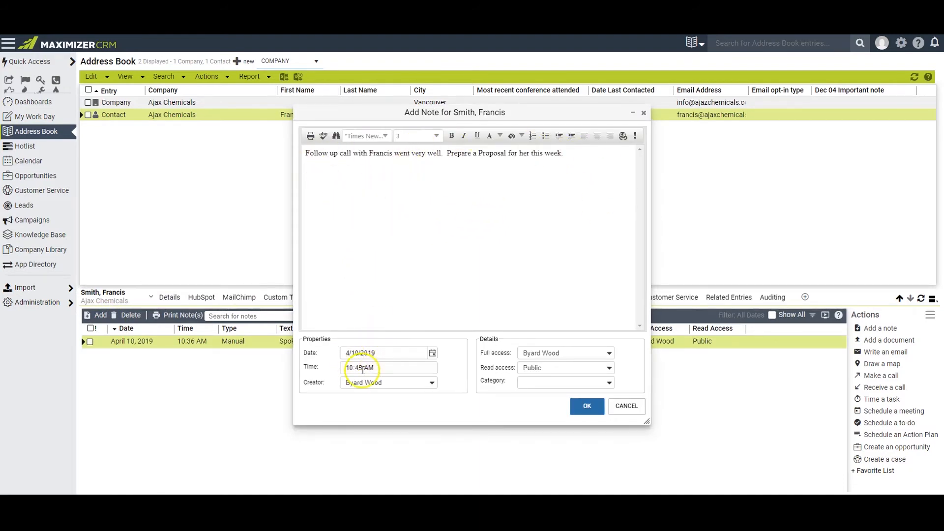
{"action": "left_click", "coordinate": [588, 407]}
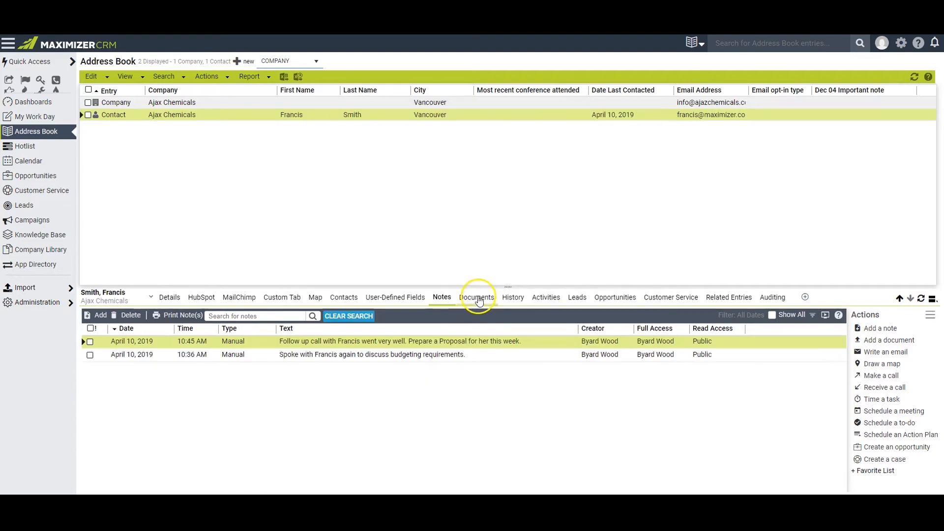
- Review the contact's documents, history and scheduled activities, and check the calendar
{"action": "left_click", "coordinate": [477, 298]}
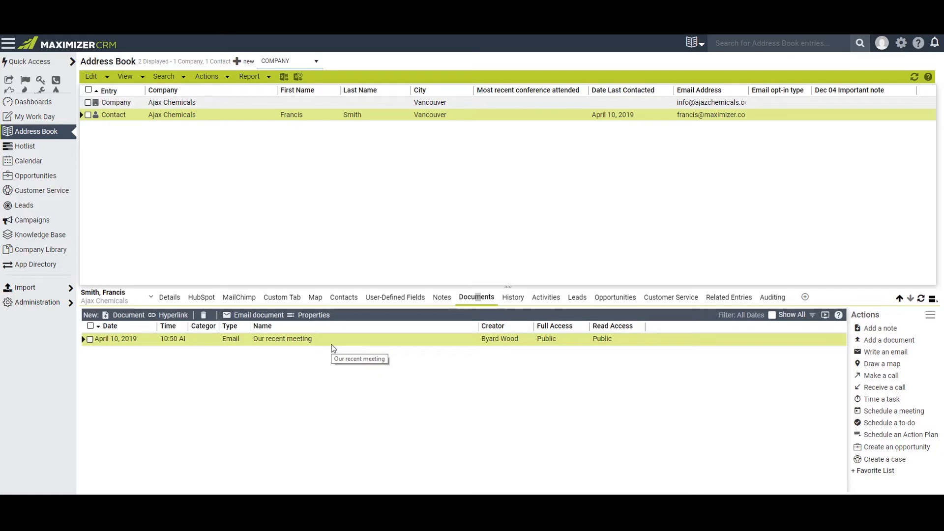
{"action": "left_click", "coordinate": [512, 298]}
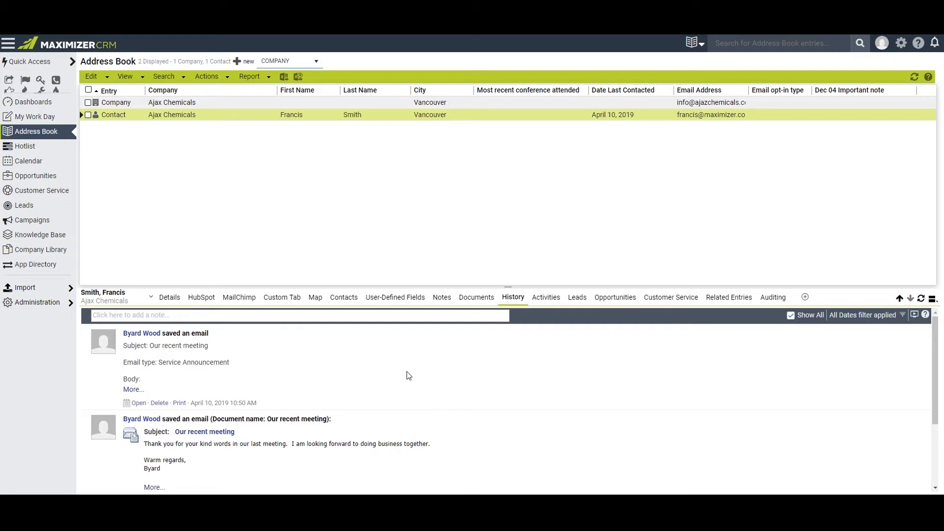
{"action": "left_click", "coordinate": [544, 303]}
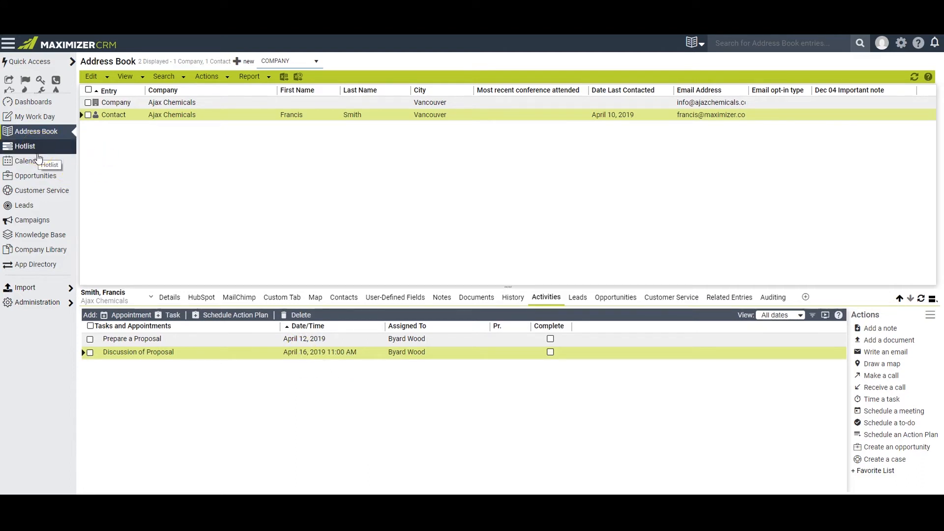
{"action": "left_click", "coordinate": [38, 163]}
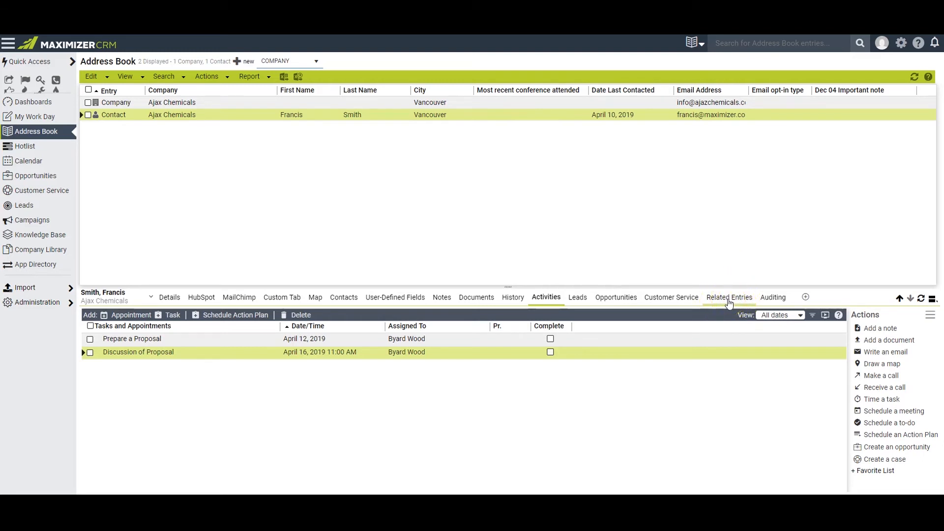
{"action": "left_click", "coordinate": [643, 199]}
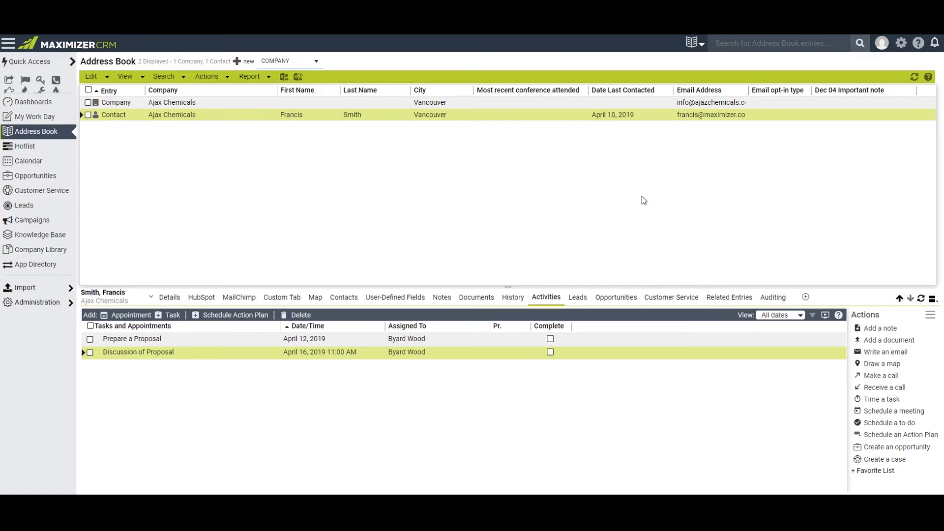
- Examine the audit log of changes made to the selected Ajax Chemicals contact
{"action": "left_click", "coordinate": [644, 199]}
{"action": "left_click", "coordinate": [773, 299]}
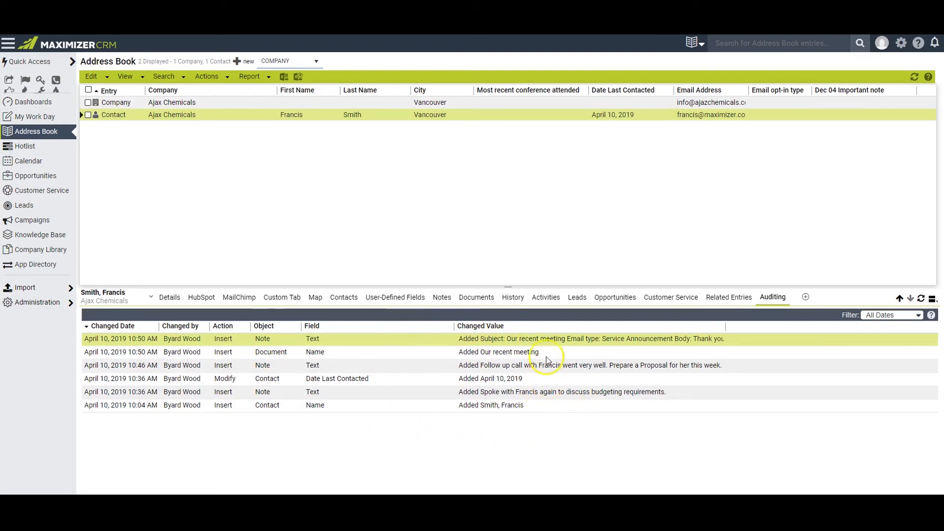
{"action": "left_click", "coordinate": [31, 303]}
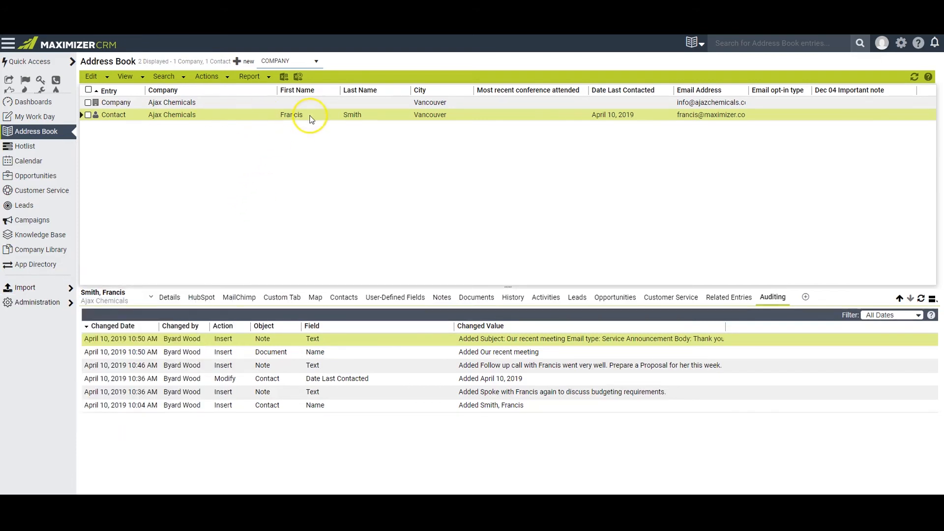
{"action": "left_click", "coordinate": [256, 158]}
- Clear the Address Book list and display all entries
{"action": "left_click", "coordinate": [125, 76]}
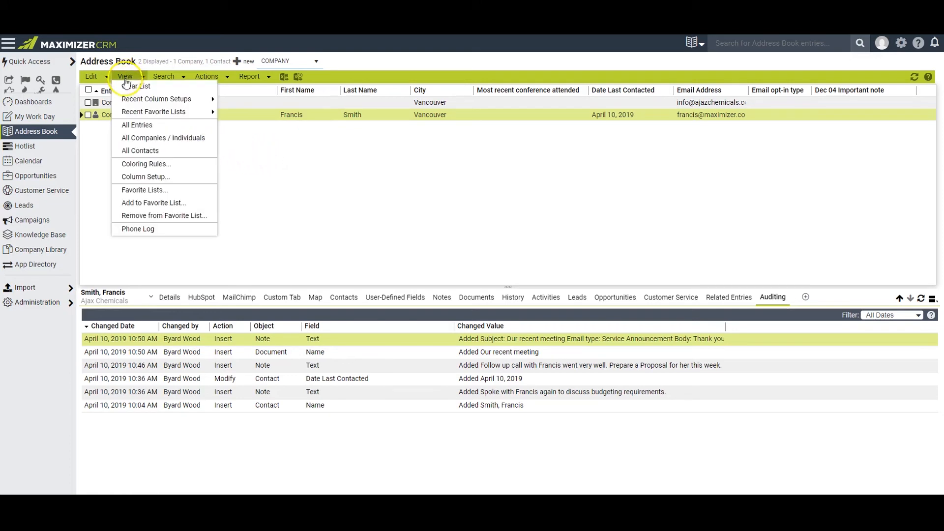
{"action": "left_click", "coordinate": [129, 87]}
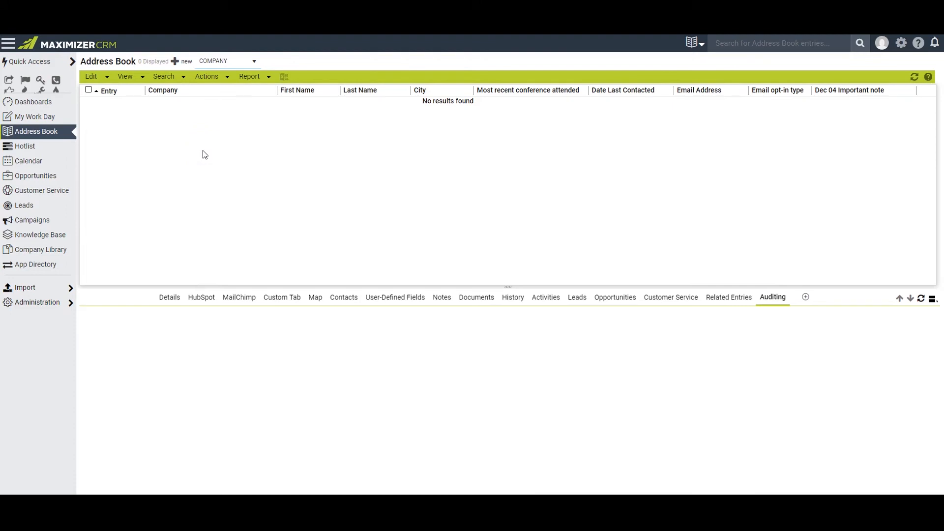
{"action": "left_click", "coordinate": [126, 78]}
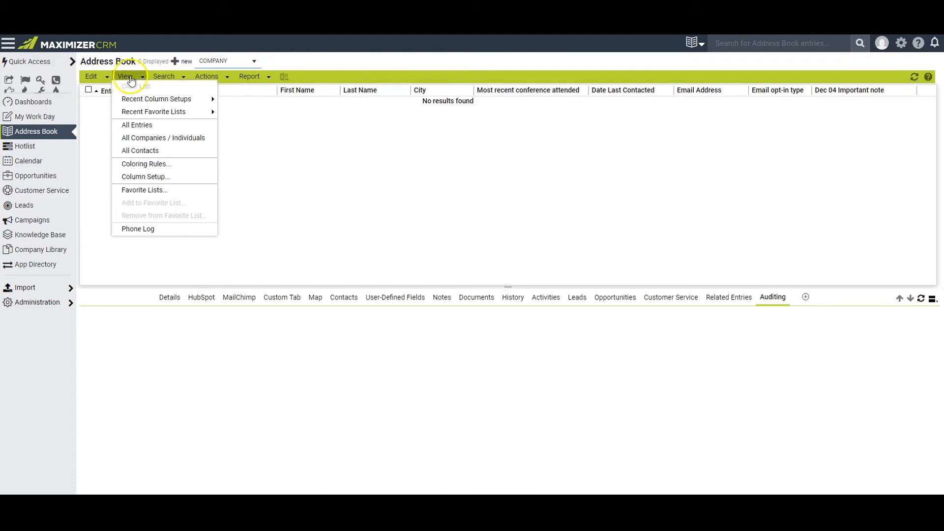
{"action": "left_click", "coordinate": [143, 129]}
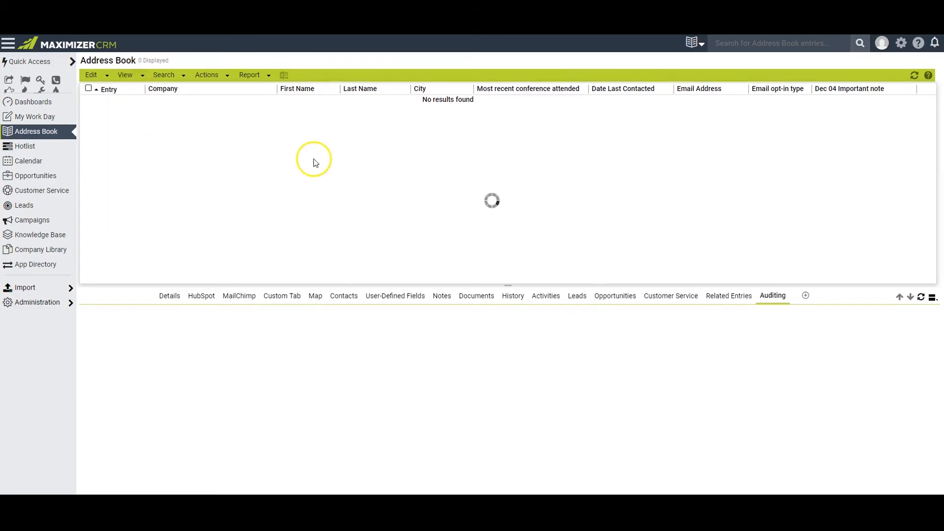
- Sort the Address Book entries by first name and look through the contacts with a matching first name
{"action": "left_click", "coordinate": [325, 92]}
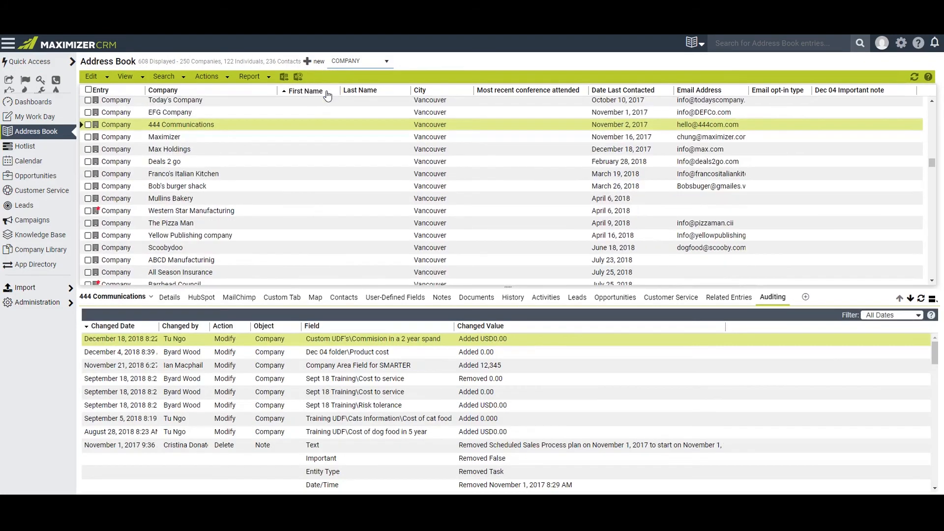
{"action": "scroll", "coordinate": [320, 181], "scroll_direction": "down", "scroll_amount": 5}
{"action": "scroll", "coordinate": [319, 181], "scroll_direction": "down", "scroll_amount": 5}
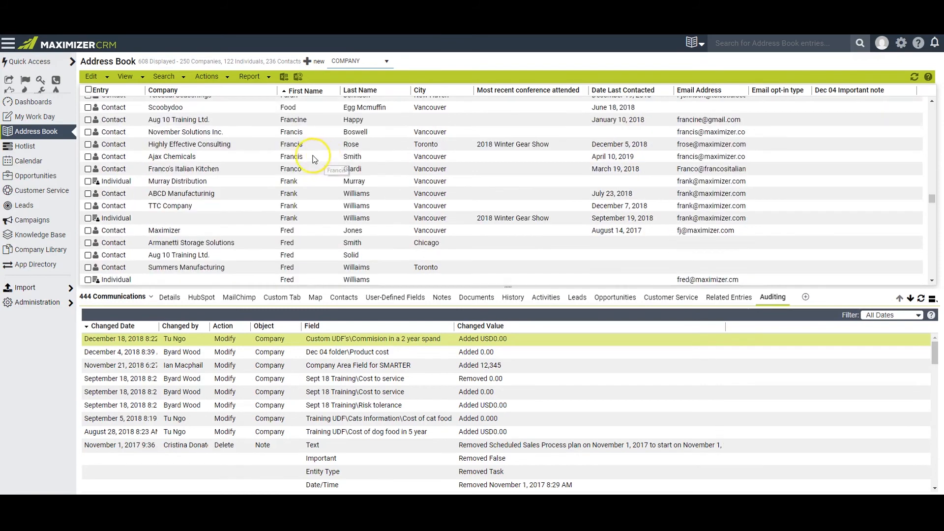
- Search all individuals and contacts by the contact's first name, replacing the list with the search results
{"action": "left_click", "coordinate": [167, 79]}
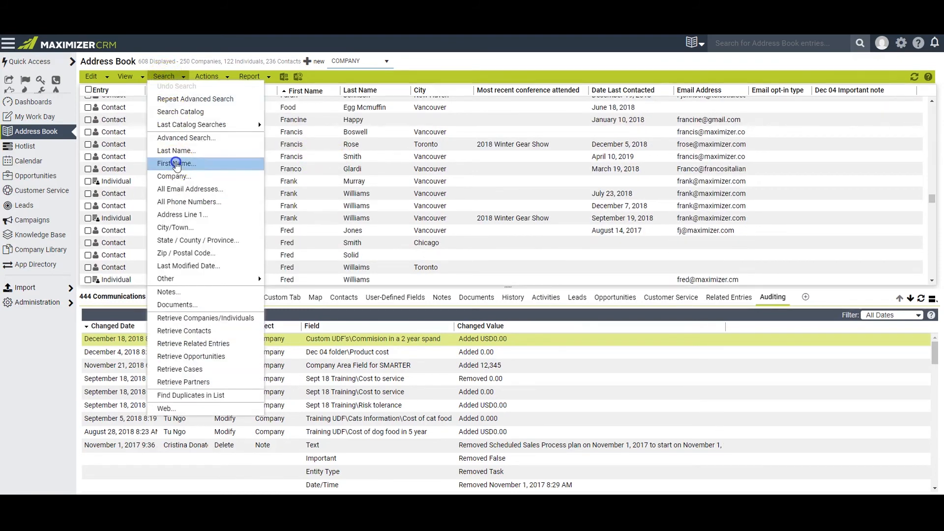
{"action": "left_click", "coordinate": [176, 162]}
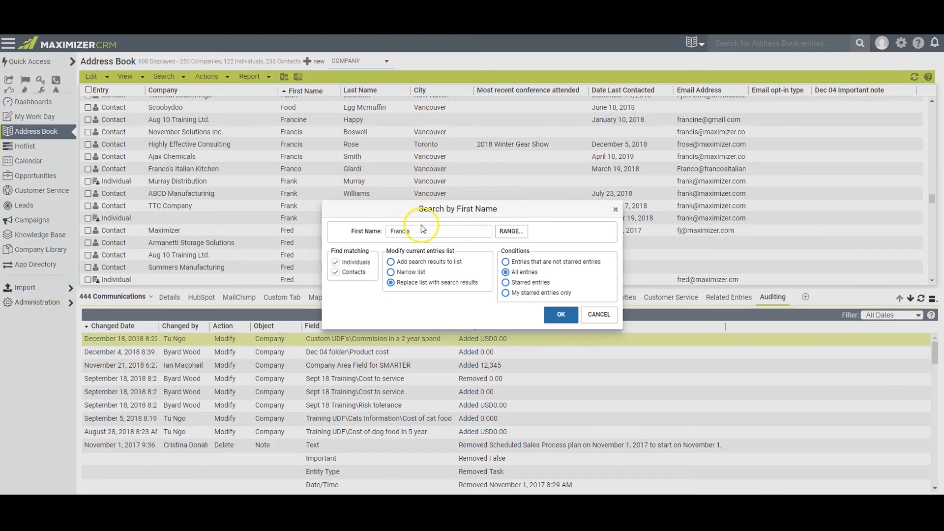
{"action": "left_click", "coordinate": [564, 317]}
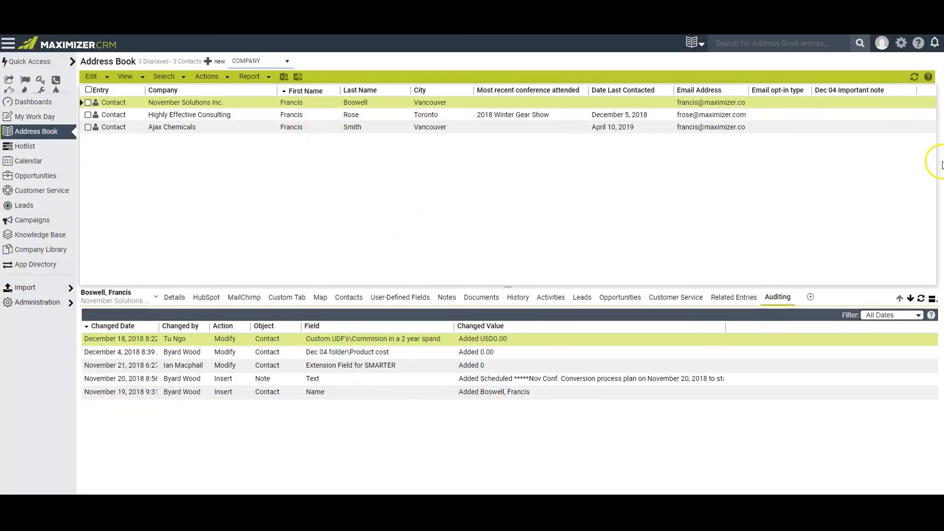
- Quick-search the Address Book for the contact's first name and display the suggested Ajax Chemicals contact
{"action": "left_click", "coordinate": [717, 42]}
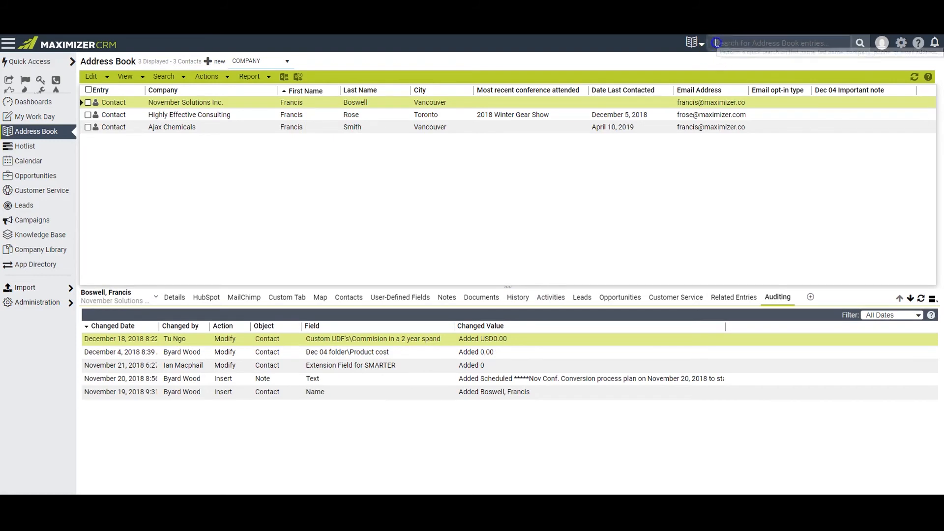
{"action": "type", "text": "francis"}
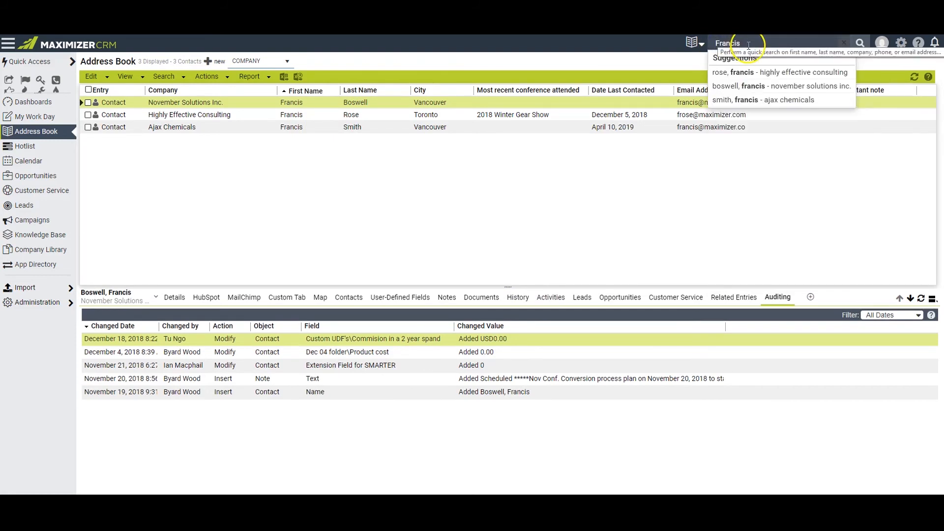
{"action": "left_click", "coordinate": [782, 100]}
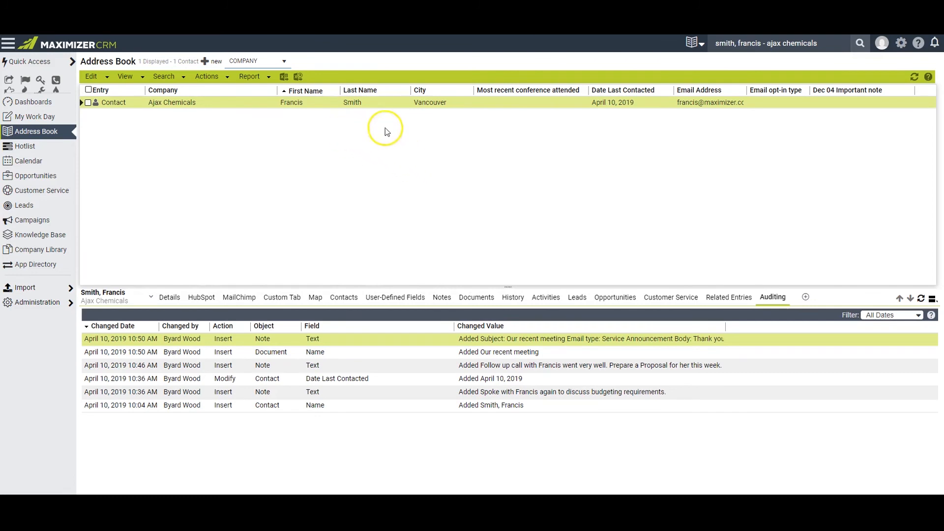
- Display the notes of the Ajax Chemicals contact
{"action": "left_click", "coordinate": [96, 77]}
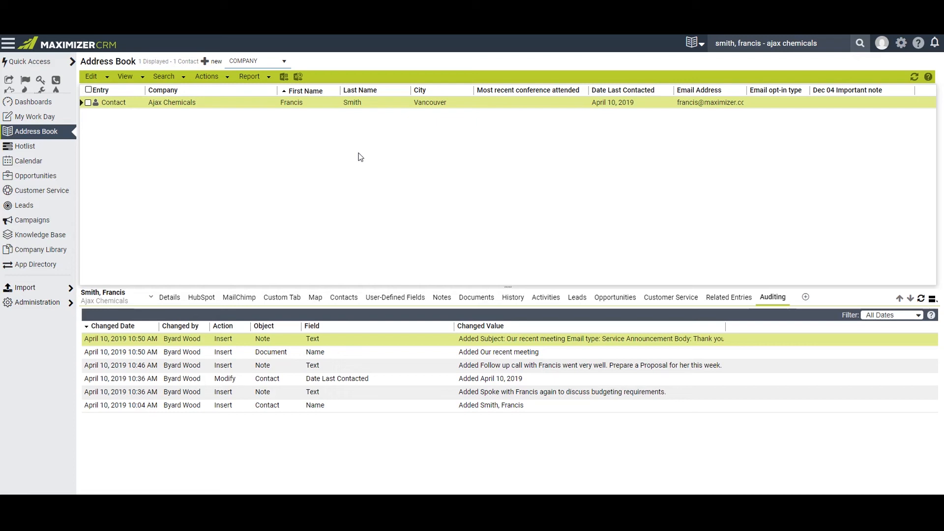
{"action": "left_click", "coordinate": [442, 297]}
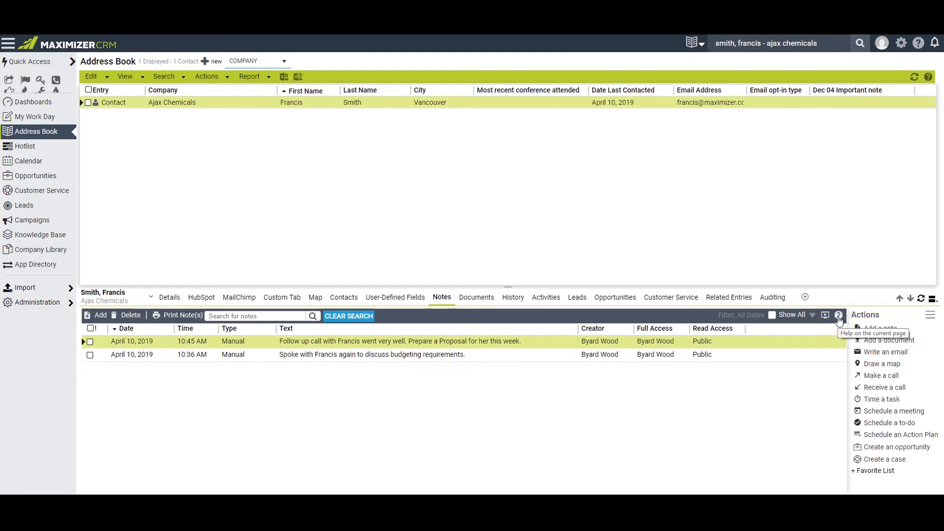
{"action": "left_click", "coordinate": [788, 396]}
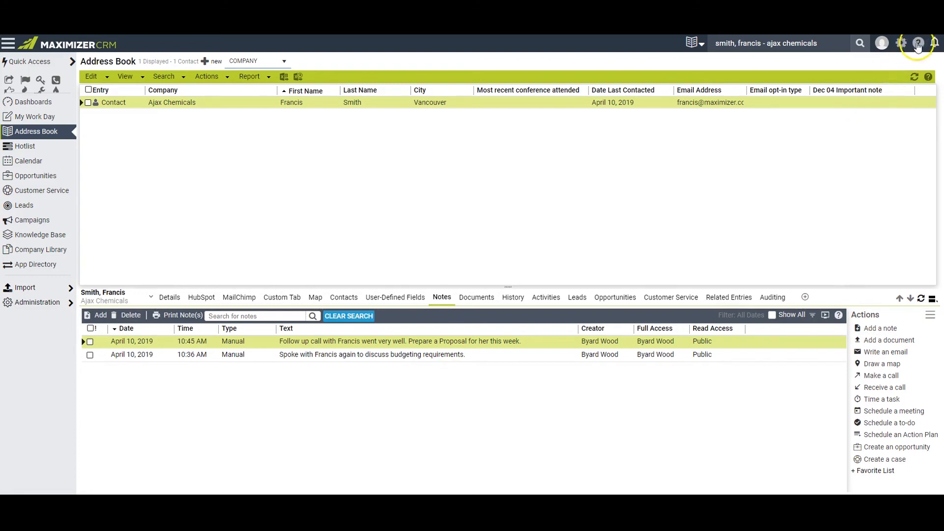
- Review the How-To Walkthroughs, General Help and Support Chat in the Help Center, and close it
{"action": "left_click", "coordinate": [919, 43]}
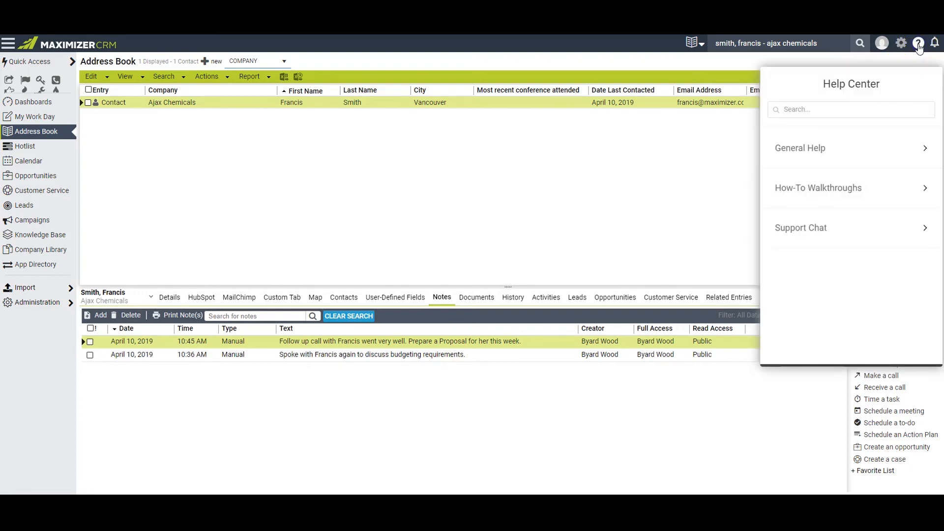
{"action": "left_click", "coordinate": [927, 188]}
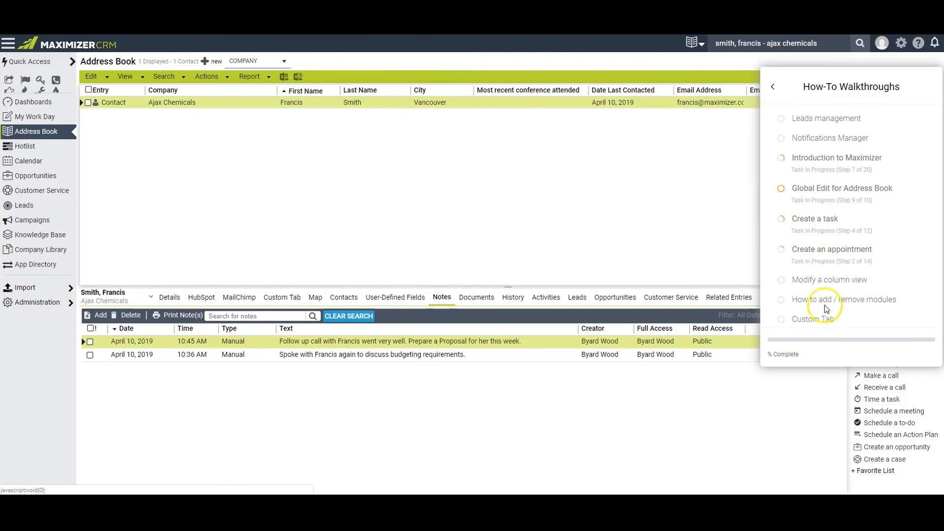
{"action": "left_click", "coordinate": [773, 89]}
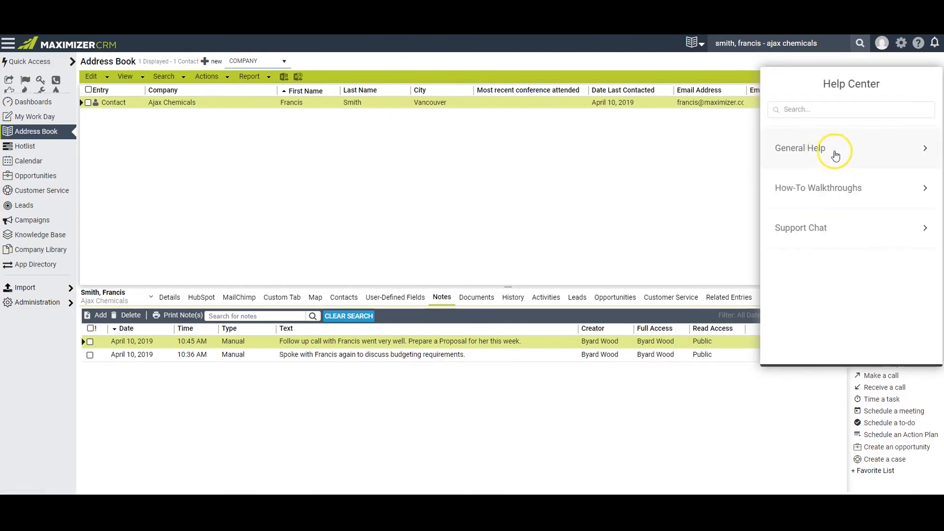
{"action": "left_click", "coordinate": [923, 150]}
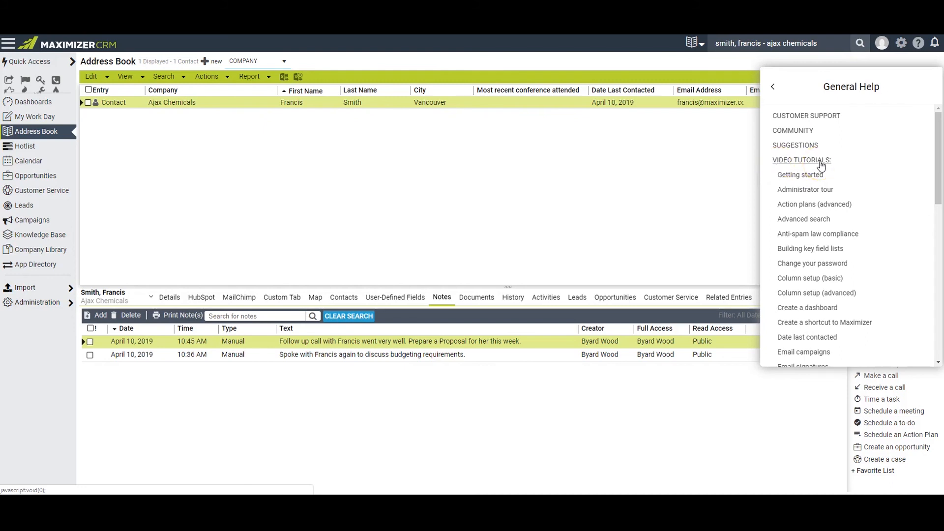
{"action": "left_click", "coordinate": [773, 86]}
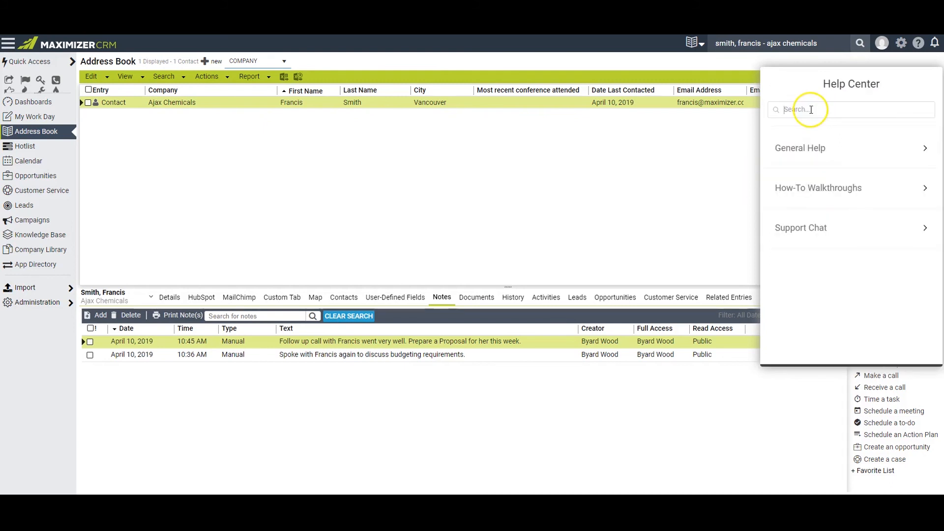
{"action": "left_click", "coordinate": [924, 231]}
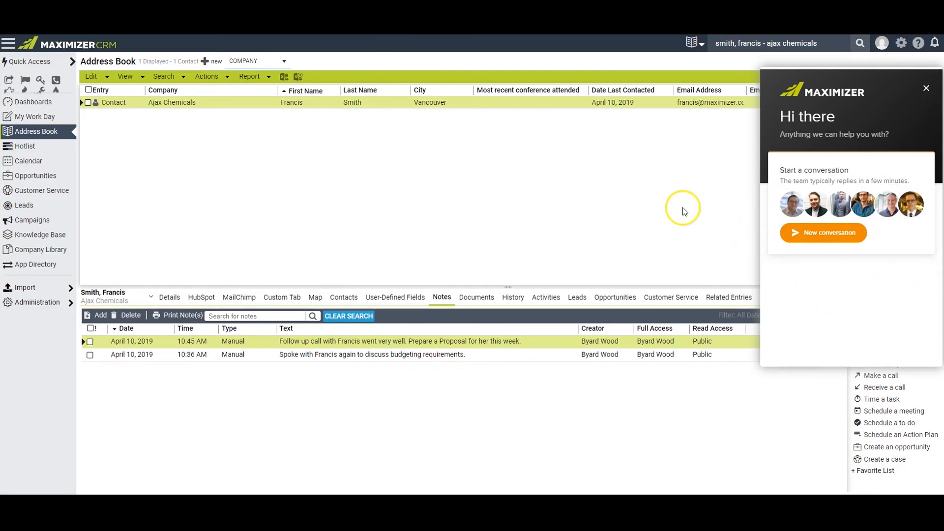
{"action": "left_click", "coordinate": [927, 88]}
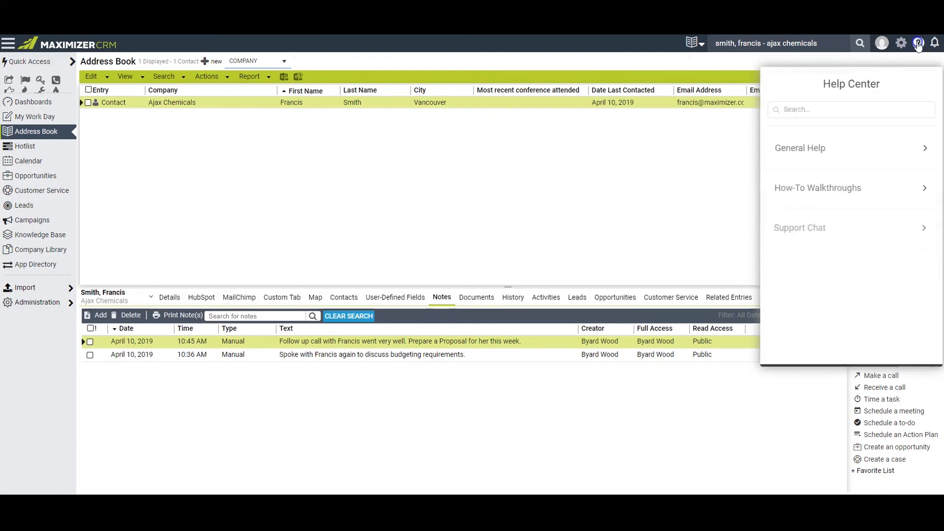
{"action": "left_click", "coordinate": [918, 43]}
- Review the Office Integration and Mobile Access options in the Desktop and Mobile Setup under Administration
{"action": "mouse_move", "coordinate": [46, 306]}
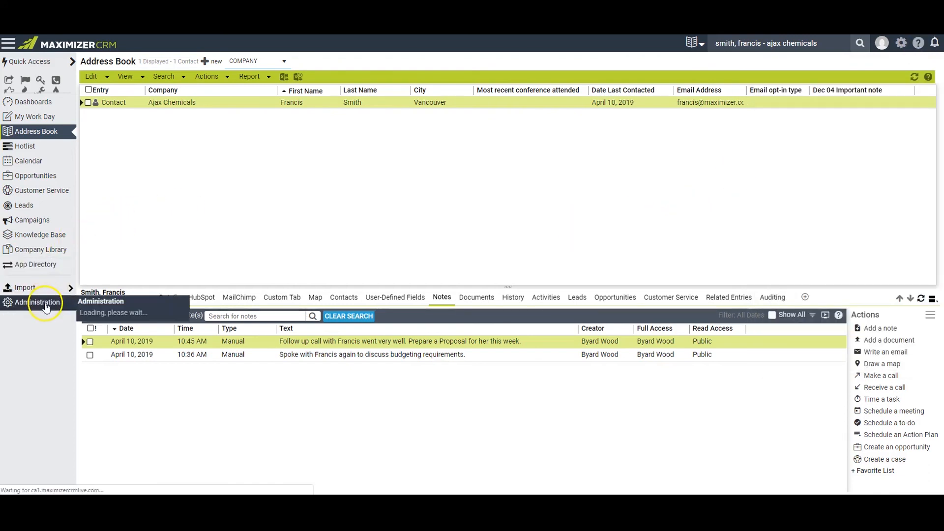
{"action": "left_click", "coordinate": [126, 349]}
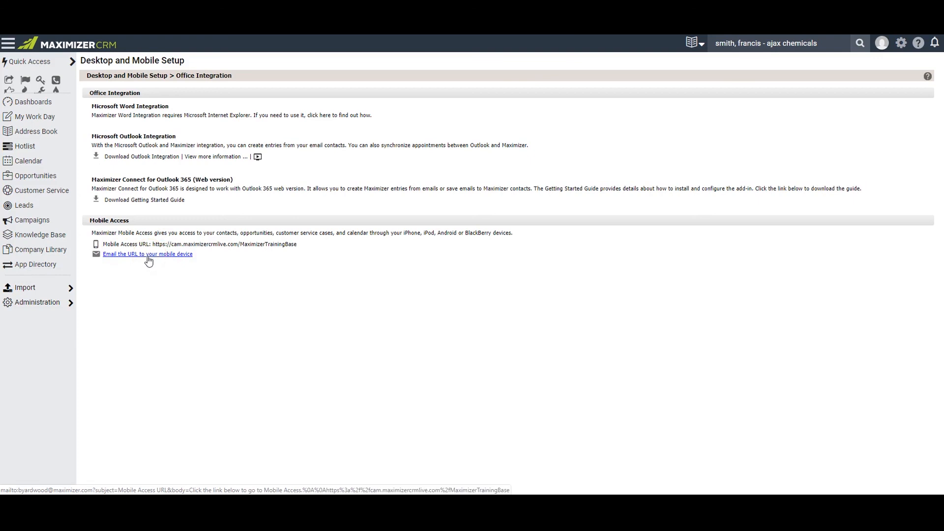
{"action": "left_click", "coordinate": [648, 267]}
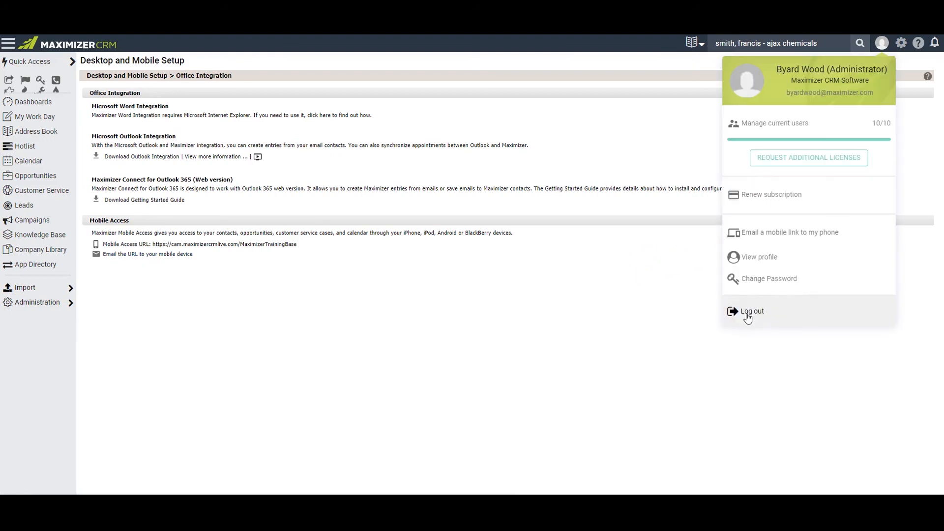
{"action": "left_click", "coordinate": [747, 313]}
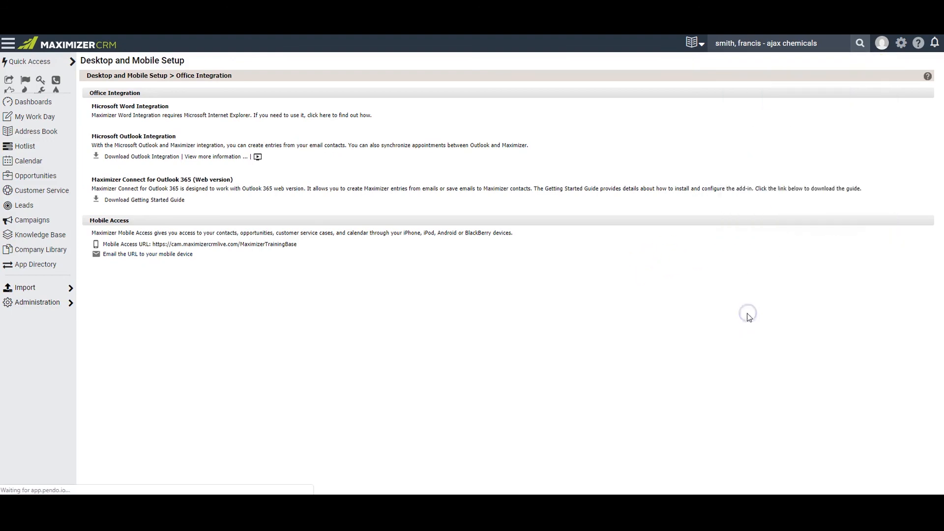